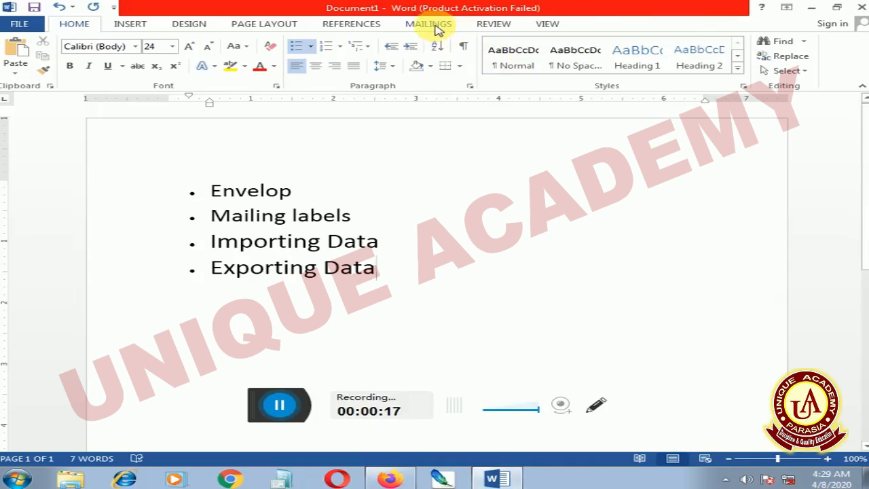
Open the MAILINGS ribbon tab for the bulleted list document
left_click(437, 28)
Start an envelope and replace the delivery address with the recipient's name and house address
left_click(25, 54)
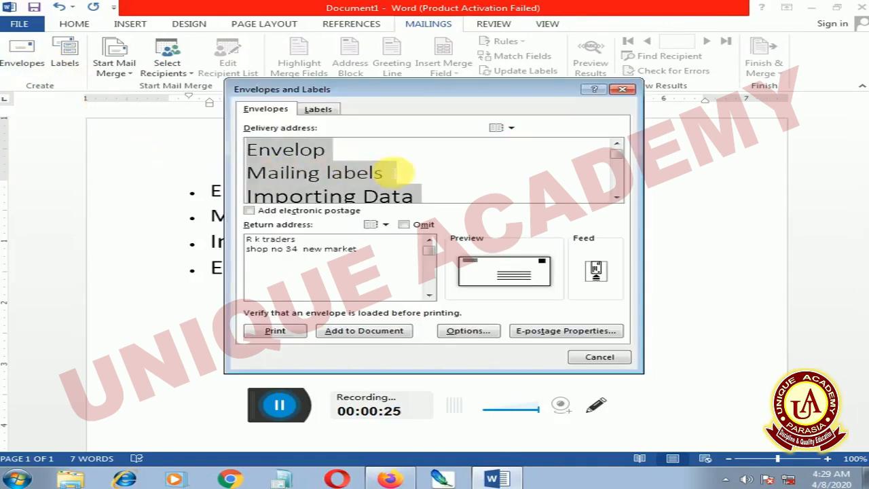
key("Delete")
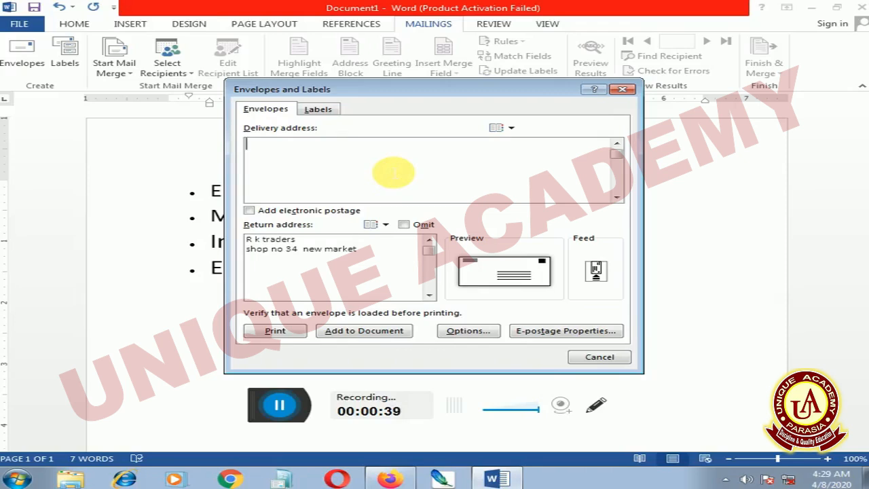
type("r")
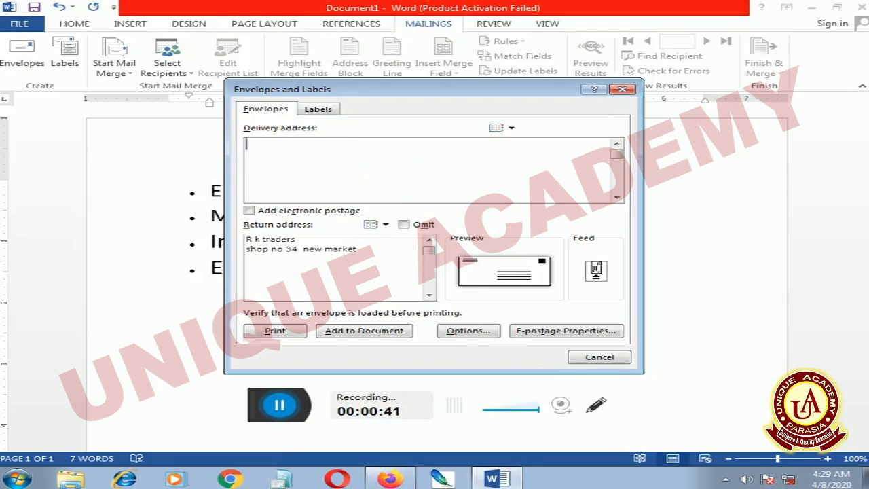
key("BackSpace")
key("BackSpace")
key("BackSpace")
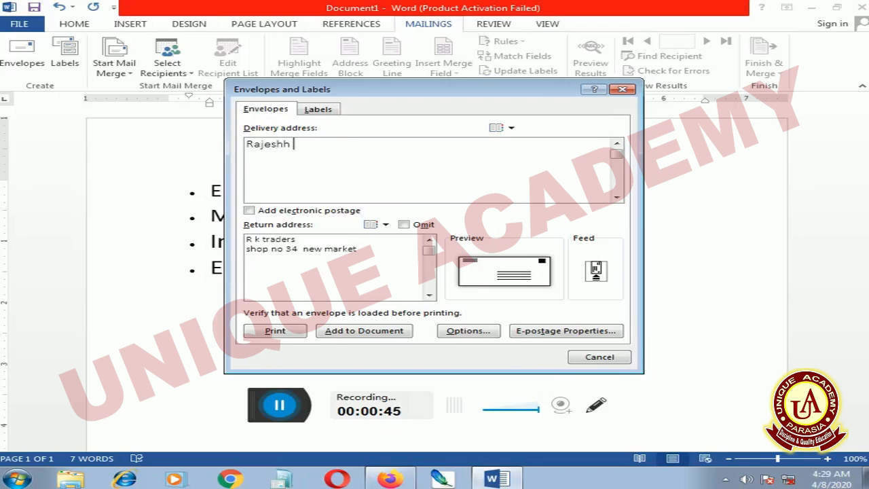
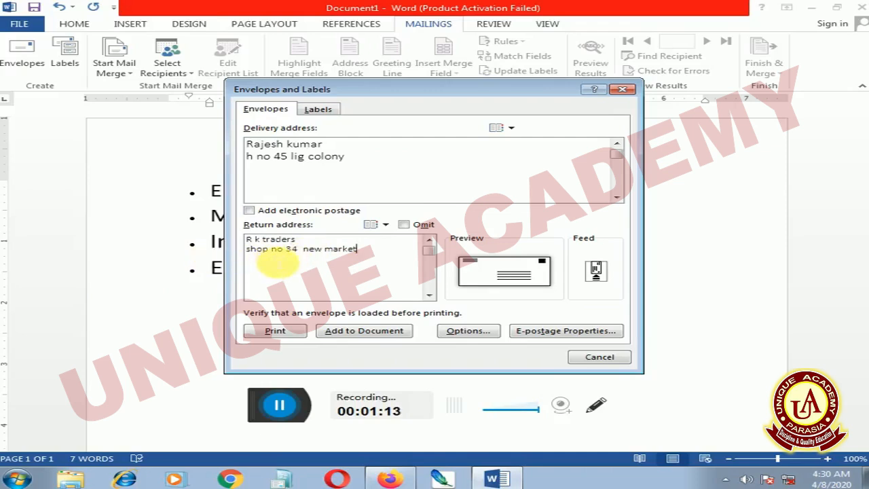
Format the delivery address as Adobe Caslon Pro Bold, Bold Italic, 12 pt, light blue, underlined
left_click(478, 269)
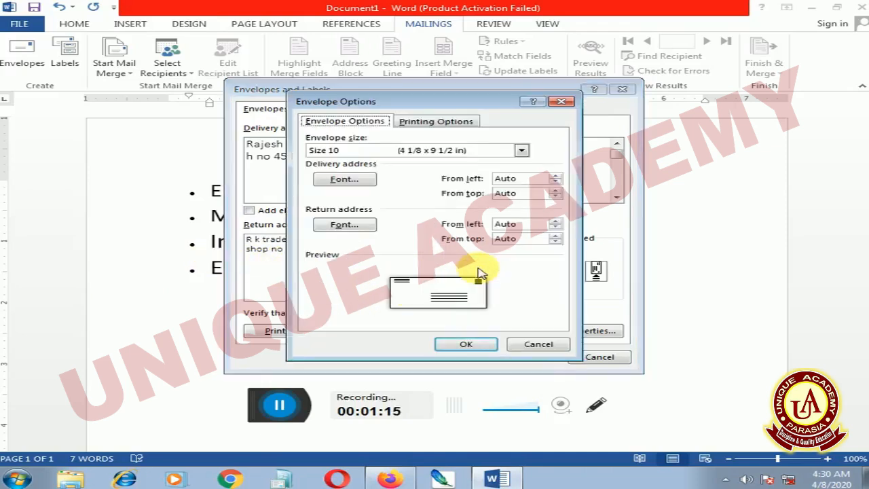
left_click(350, 180)
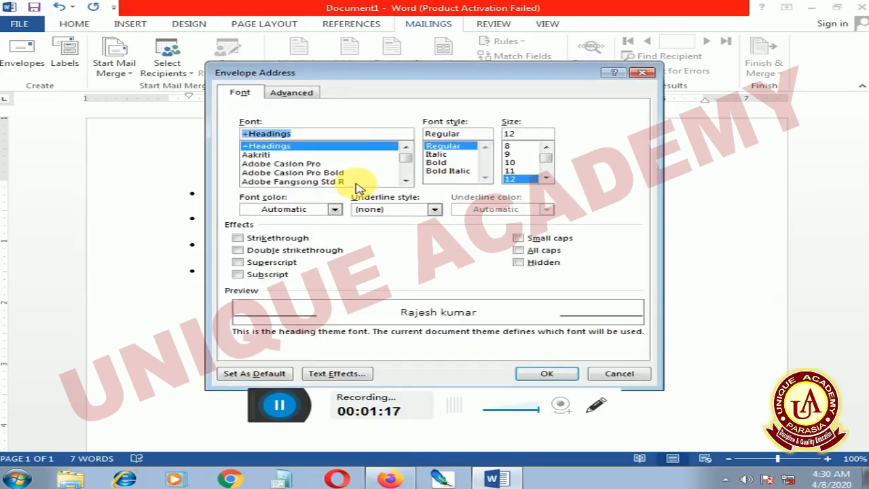
left_click(316, 174)
left_click(448, 154)
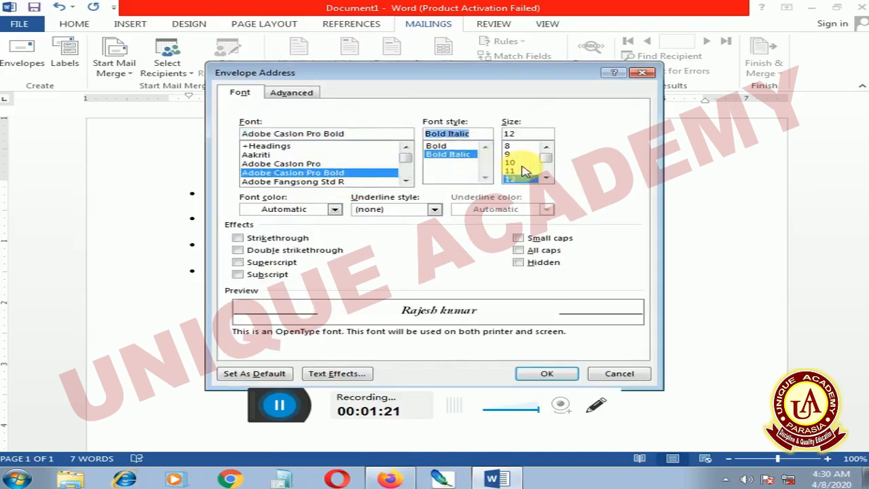
left_click(520, 179)
left_click(317, 212)
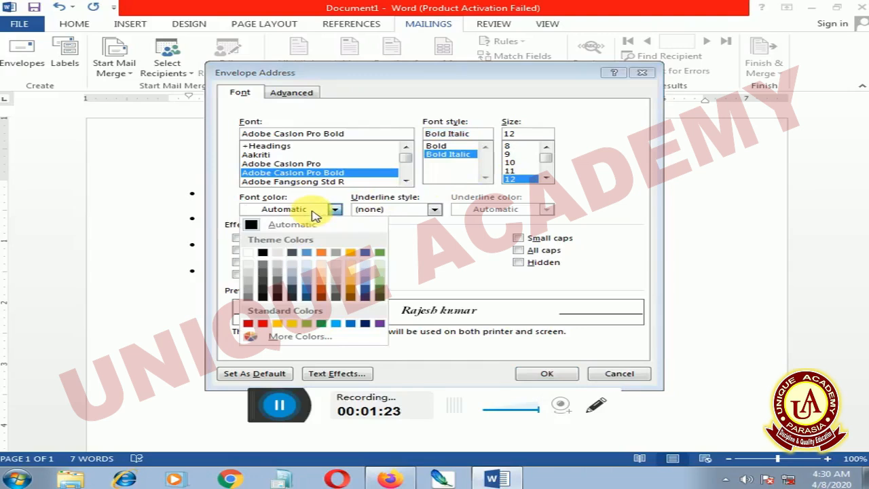
left_click(305, 278)
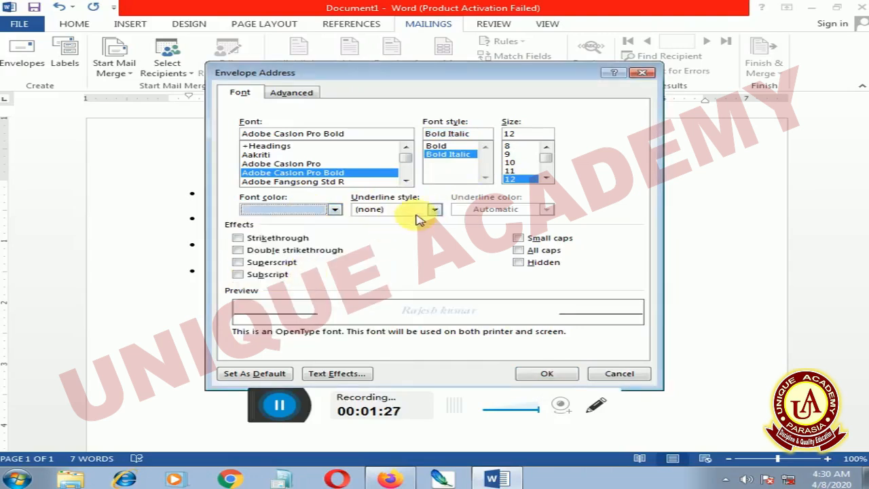
left_click(420, 213)
left_click(399, 241)
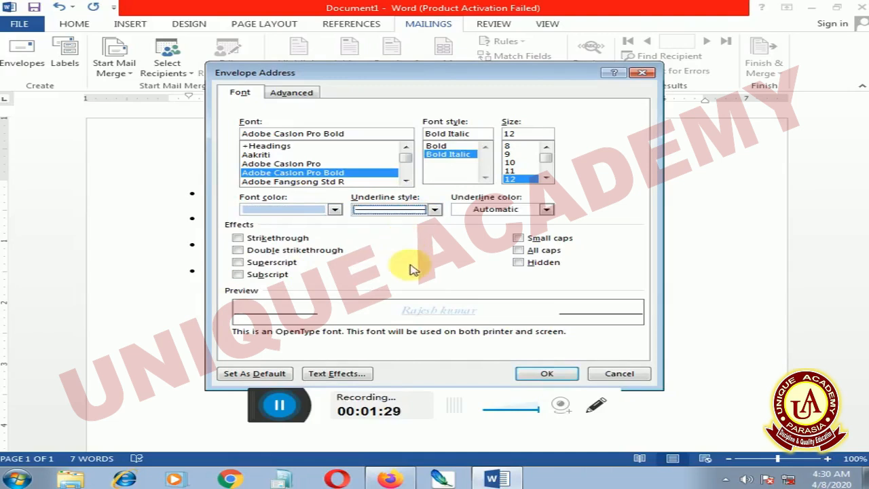
left_click(537, 377)
Format the return address as Adobe Caslon Pro Bold, Bold Italic, 11 pt, yellow, and apply the options
left_click(328, 226)
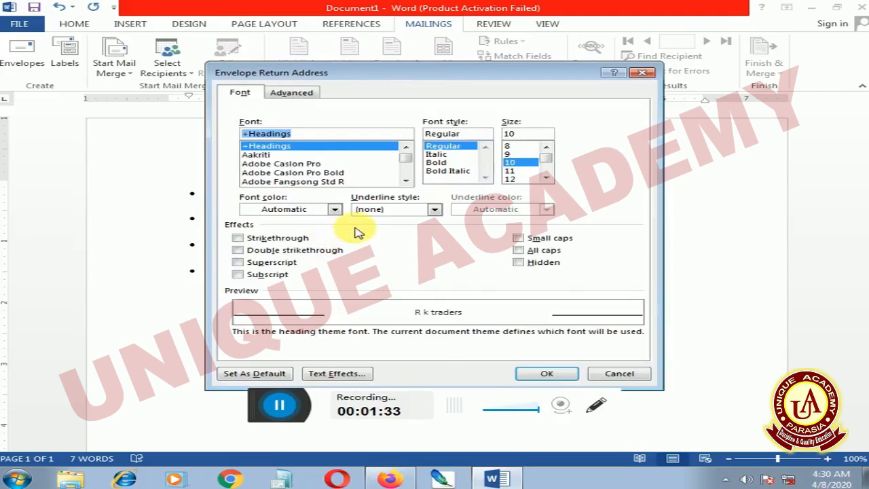
left_click(287, 173)
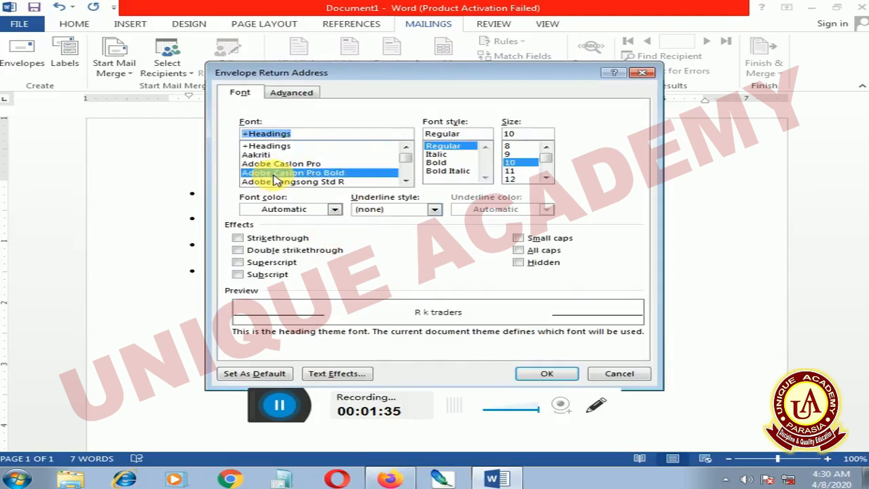
left_click(452, 154)
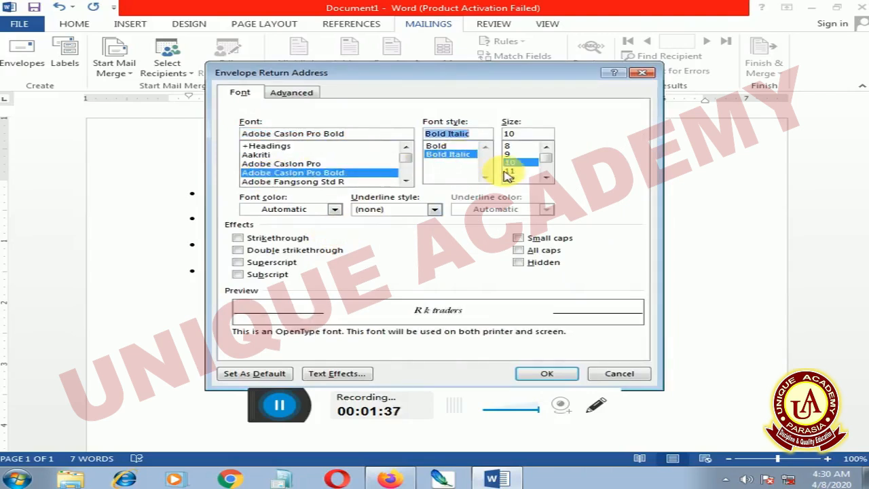
left_click(510, 170)
left_click(311, 211)
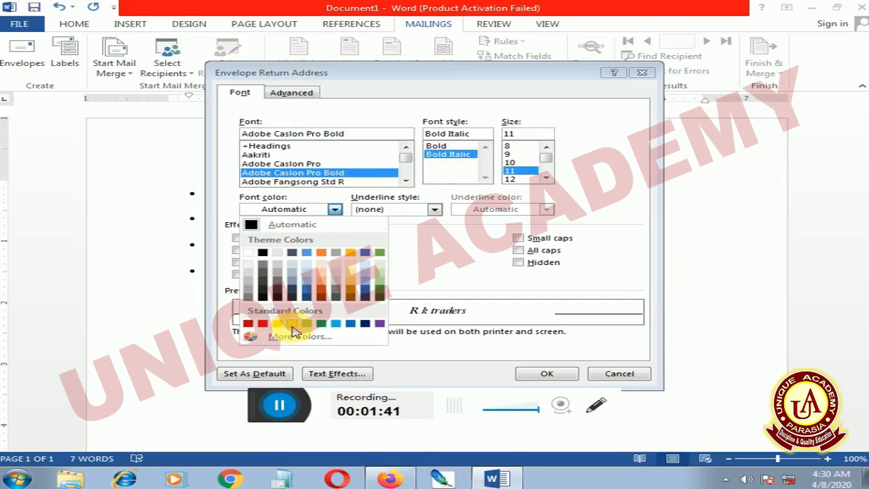
left_click(294, 325)
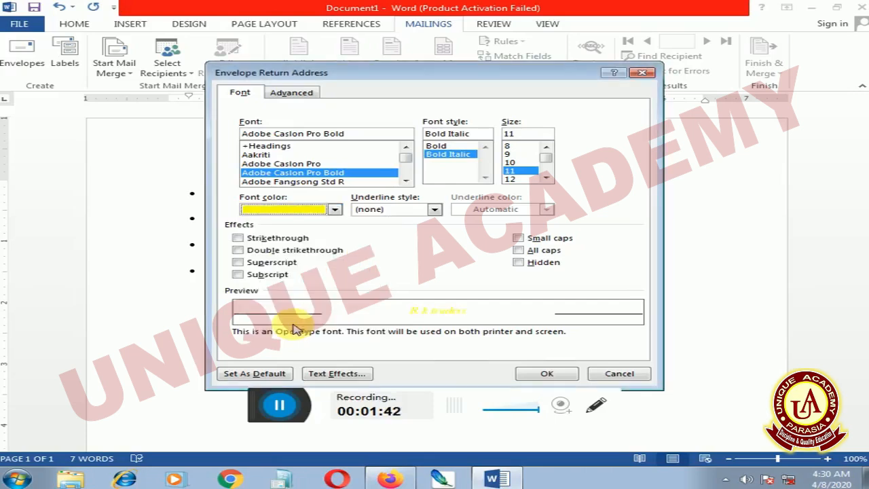
left_click(532, 376)
left_click(470, 345)
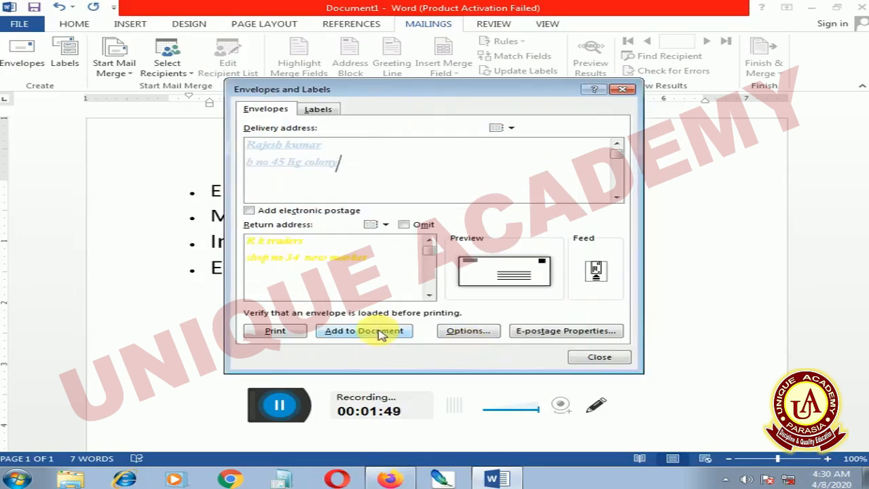
Add the formatted envelope to the document and check it sits above the bulleted list
left_click(380, 333)
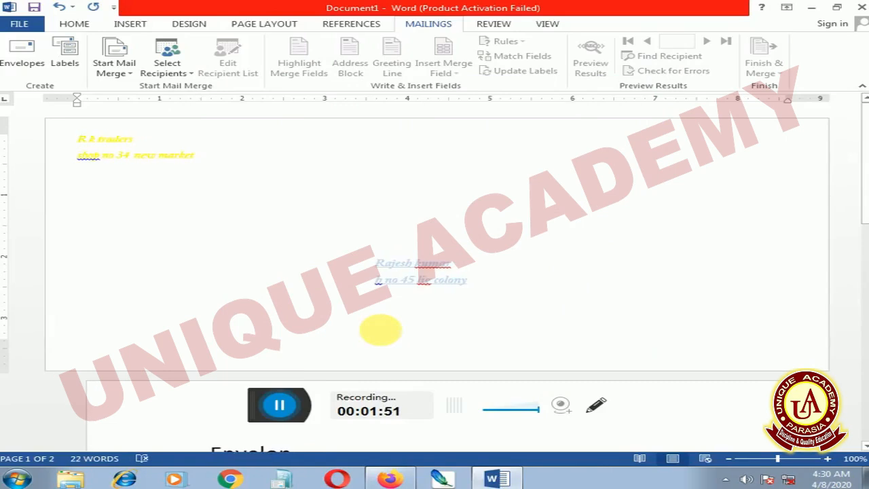
left_click(492, 478)
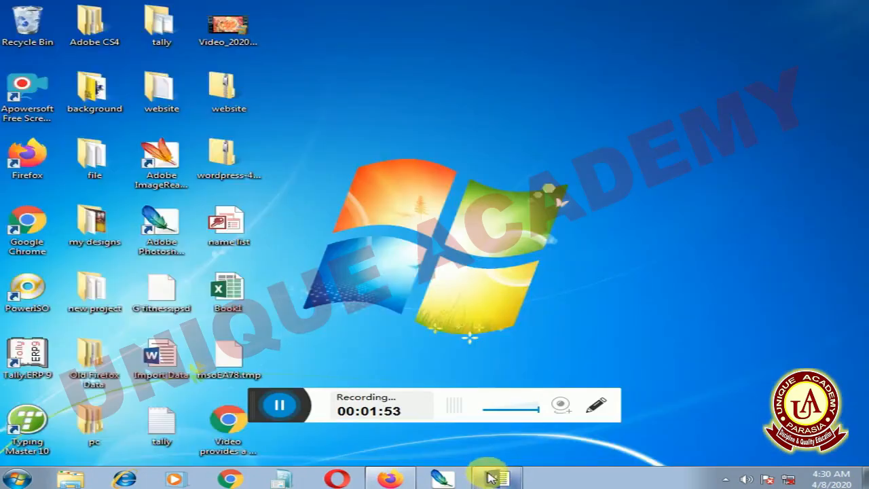
left_click(490, 477)
scroll(285, 324, "down", 2)
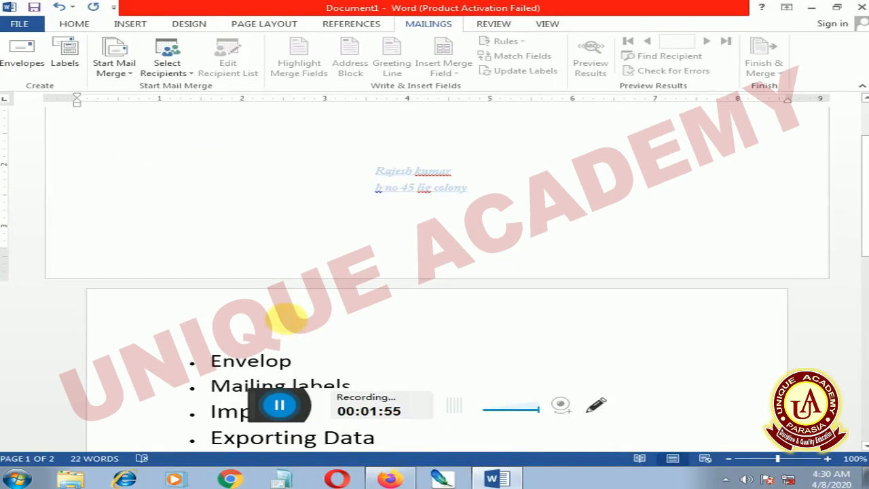
scroll(292, 319, "up", 4)
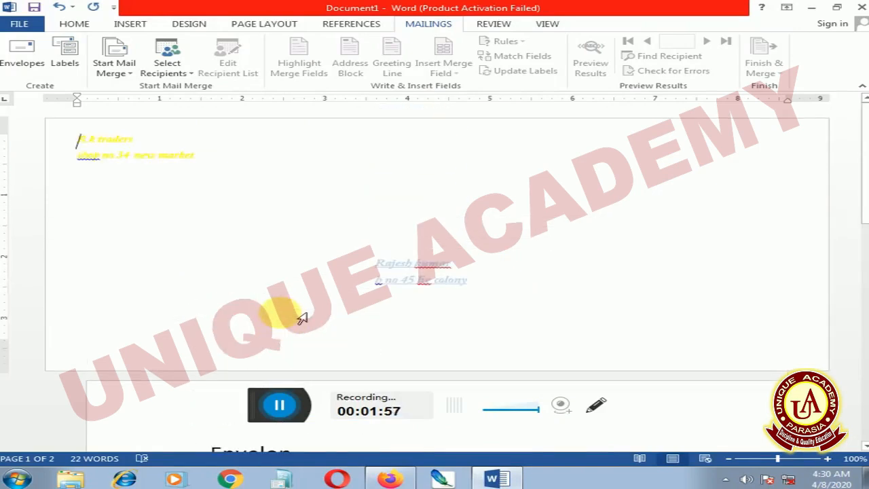
scroll(292, 299, "down", 5)
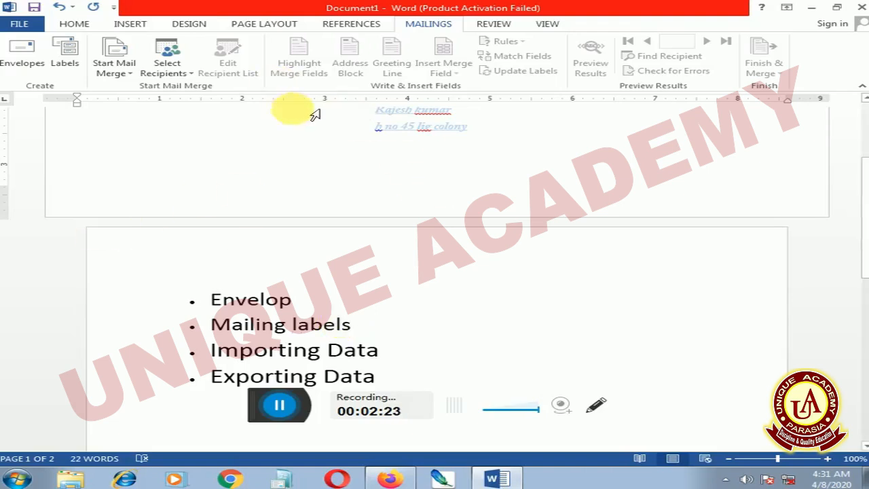
Generate a new Labels2 document of address labels using the 30 Per Page 1" × 2.63" label
left_click(61, 53)
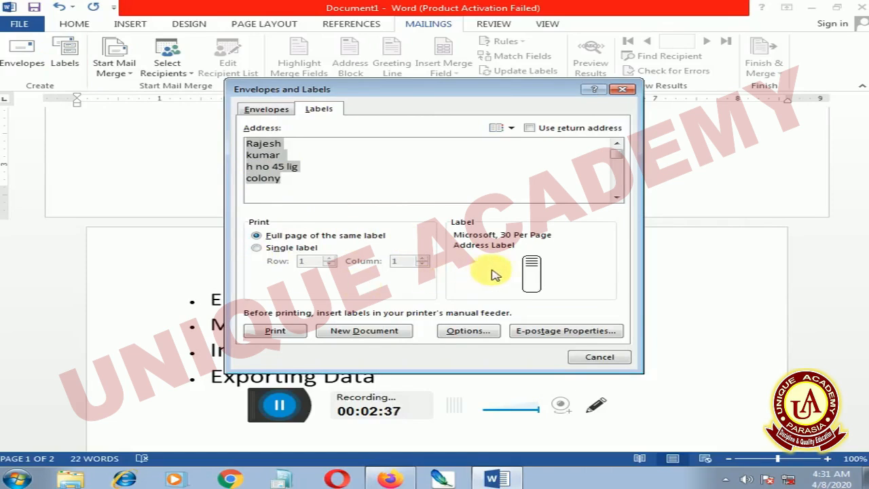
left_click(524, 270)
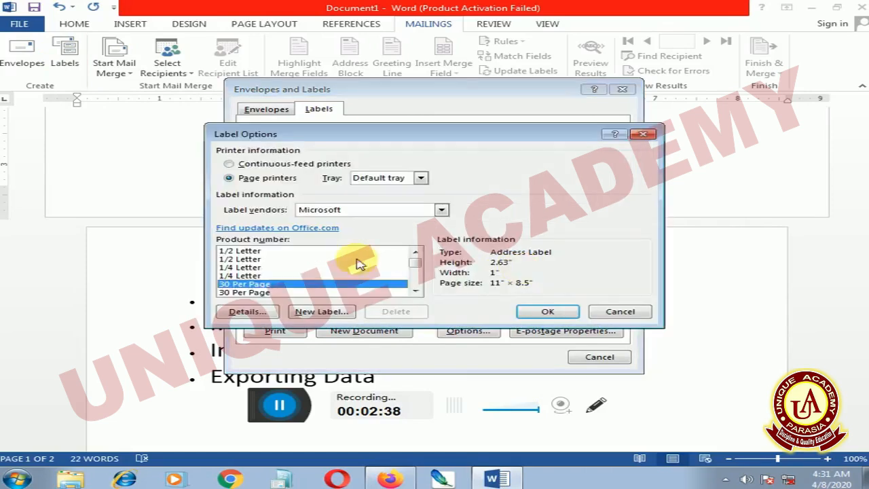
left_click(262, 293)
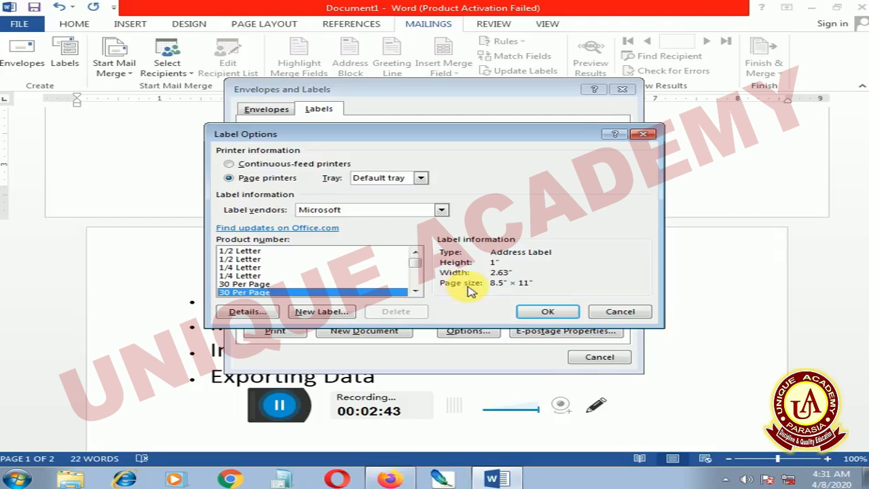
left_click(551, 314)
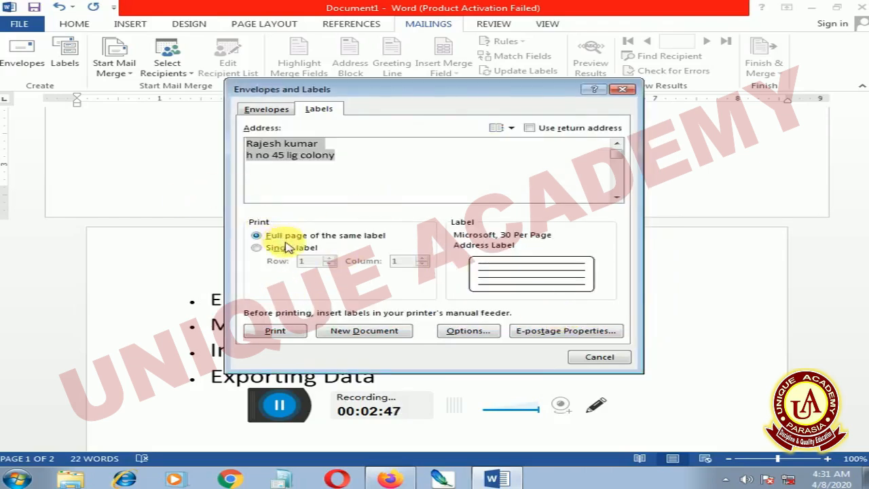
left_click(343, 330)
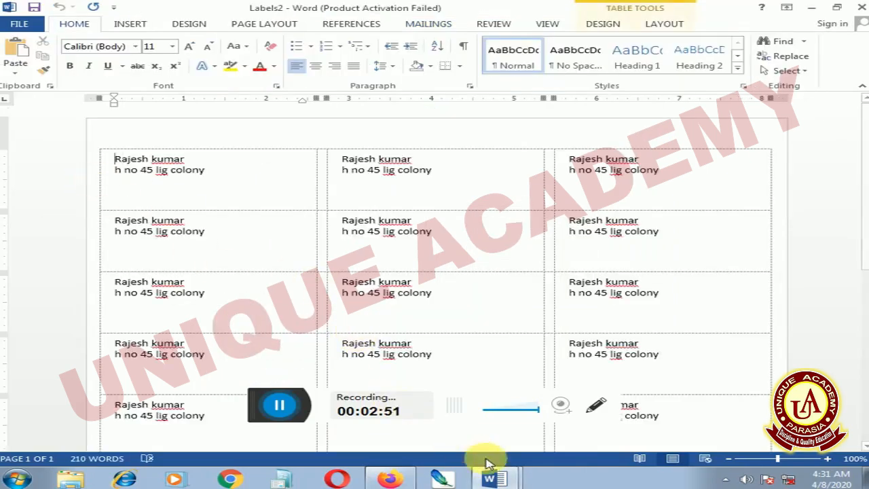
Scroll through the labels, switch to Document1, then return to the Labels2 document
scroll(320, 316, "down", 3)
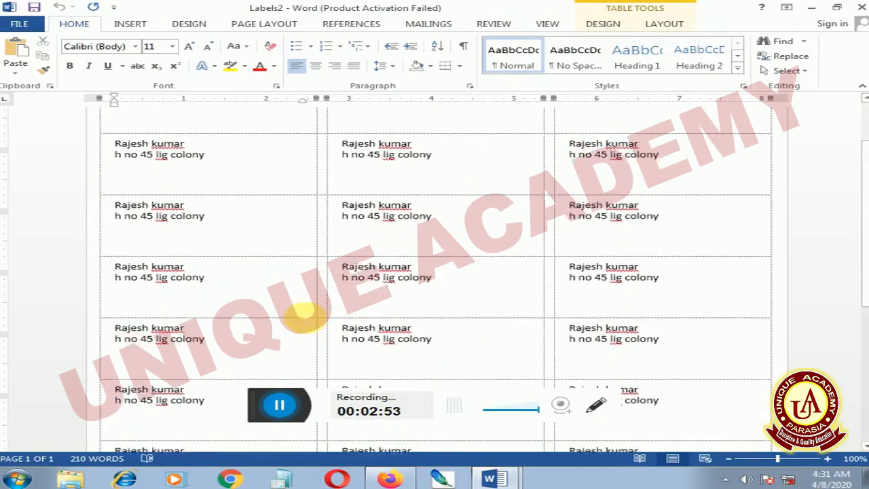
scroll(305, 317, "down", 2)
scroll(305, 318, "up", 2)
scroll(305, 317, "down", 6)
scroll(305, 318, "up", 3)
scroll(305, 317, "down", 1)
scroll(305, 318, "up", 2)
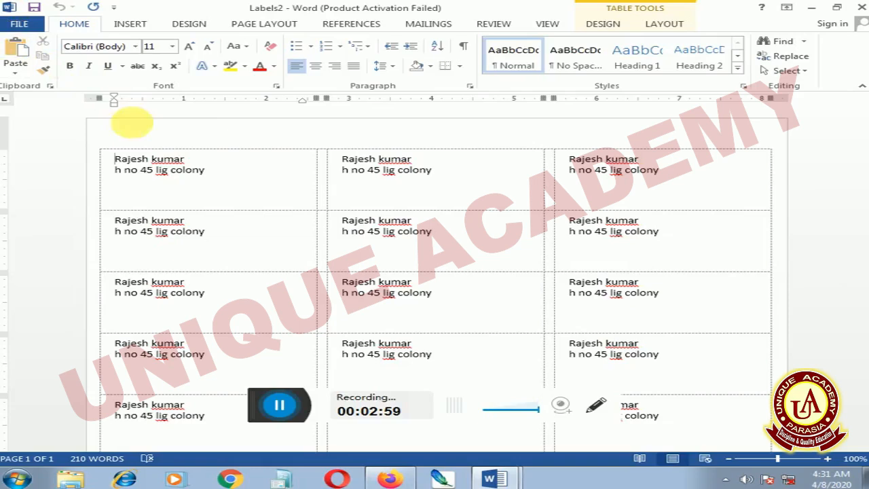
left_click(494, 479)
left_click(416, 431)
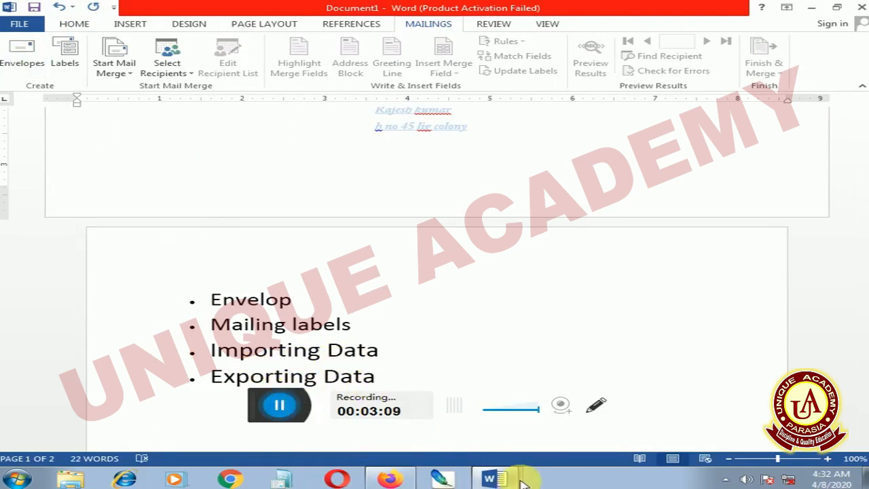
left_click(467, 458)
Insert a page break in the label table and place the cursor on the new blank page
scroll(289, 251, "down", 2)
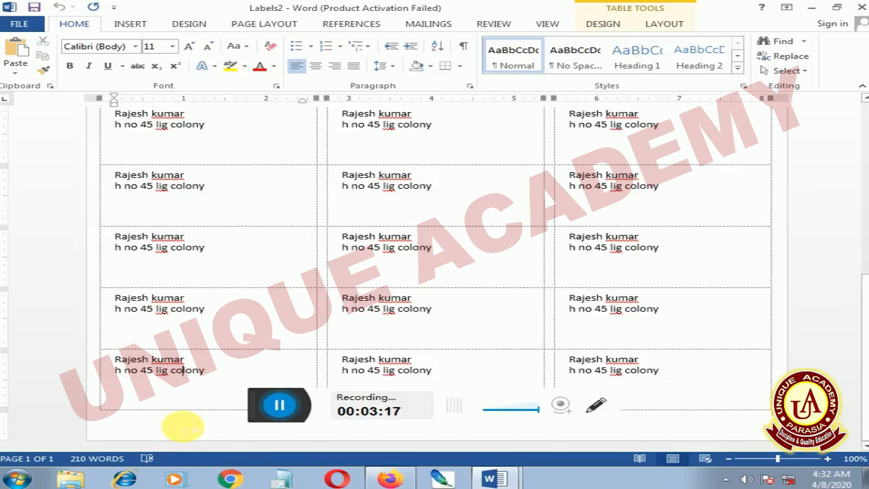
key("ctrl+Return")
scroll(134, 232, "up", 4)
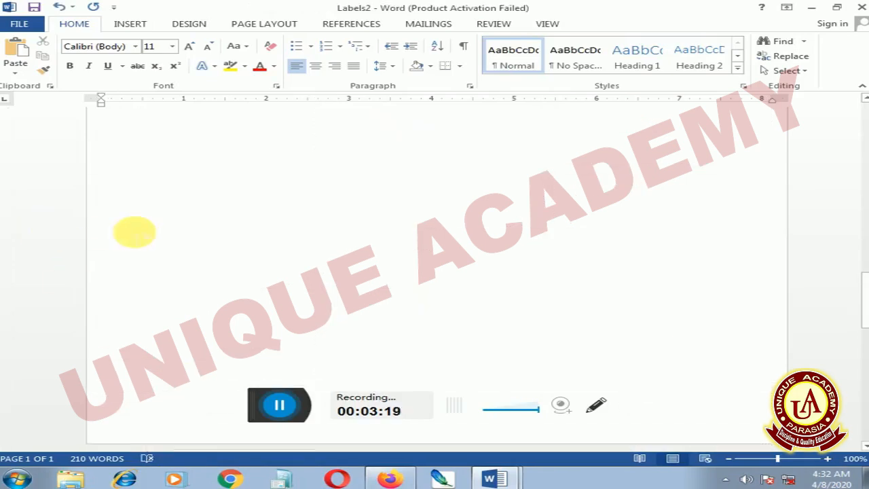
left_click(201, 190)
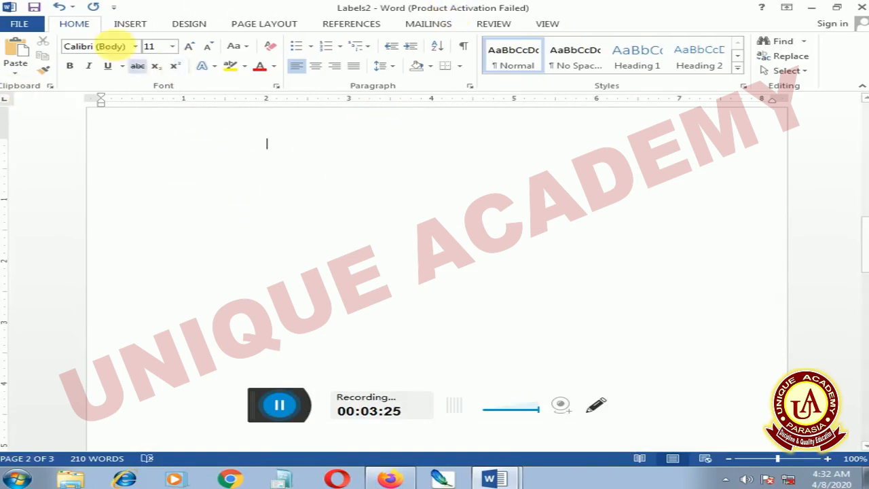
Insert Book1.xlsx from the Desktop as a linked object showing its name and salary table
left_click(129, 23)
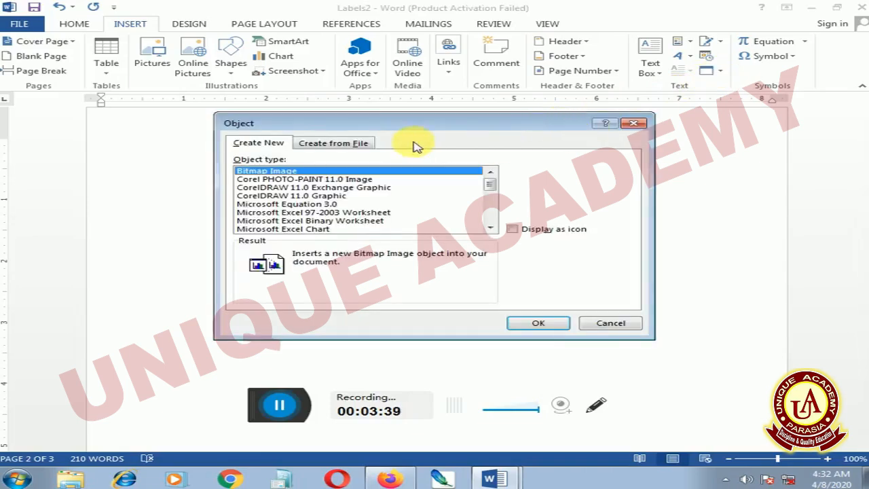
left_click(332, 143)
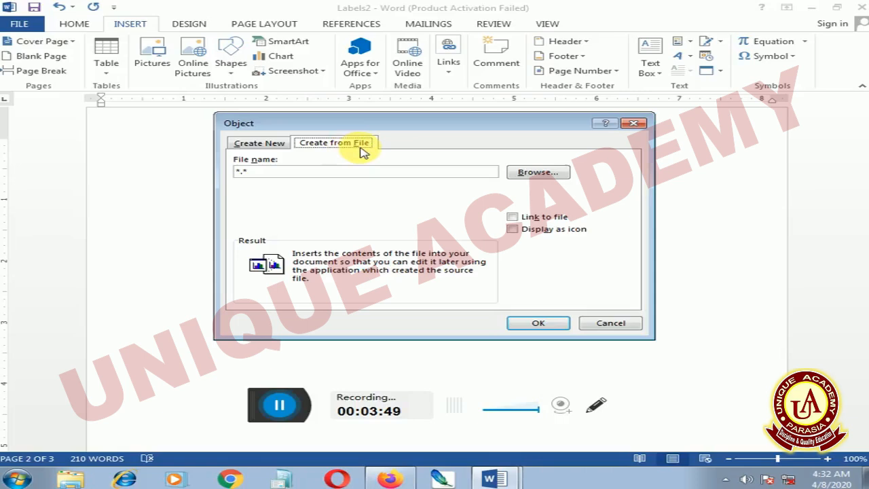
left_click(536, 172)
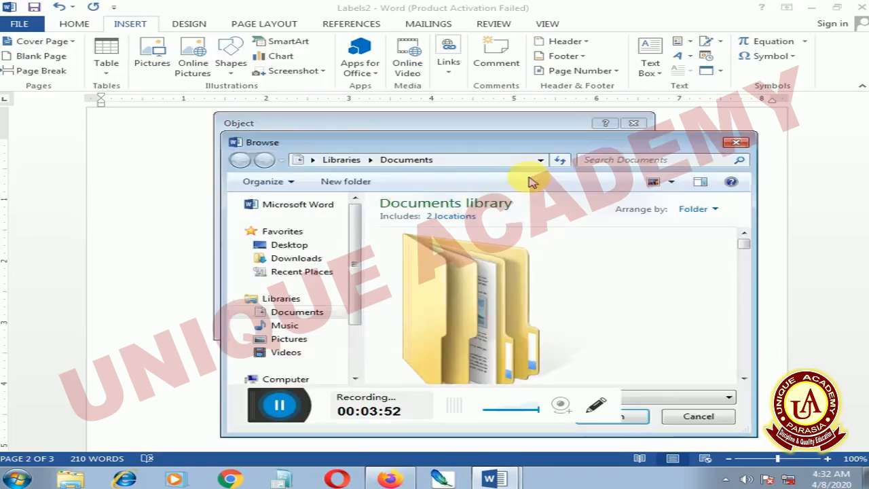
left_click(292, 246)
left_click_drag(743, 216, 776, 330)
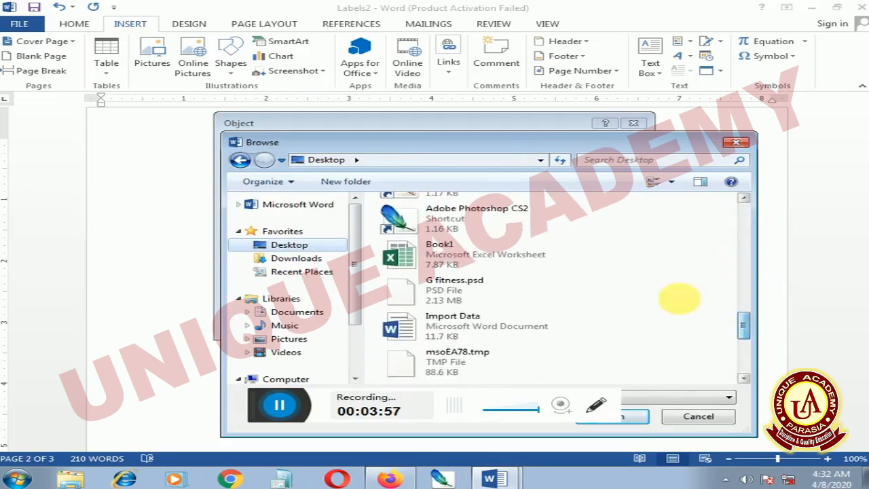
left_click(479, 258)
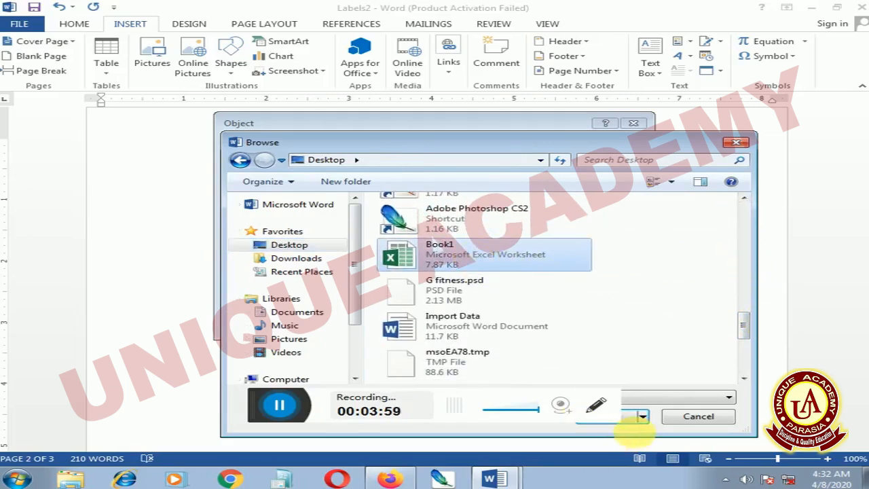
left_click(623, 417)
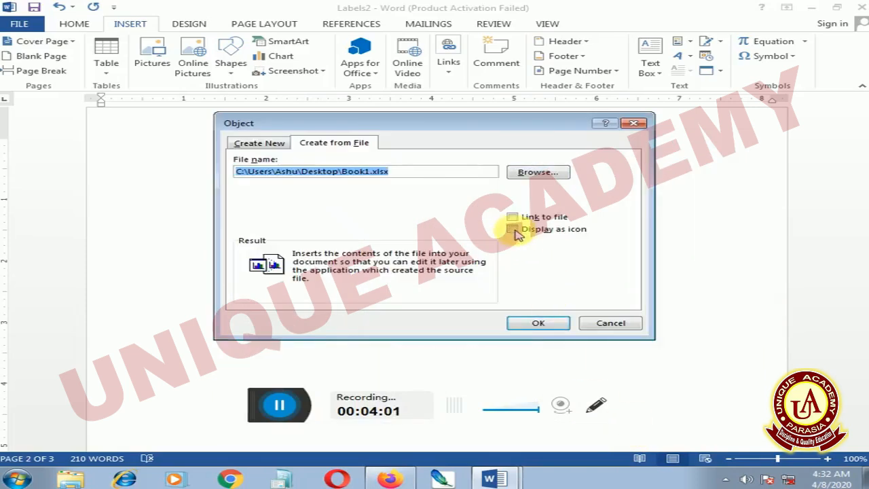
left_click(513, 217)
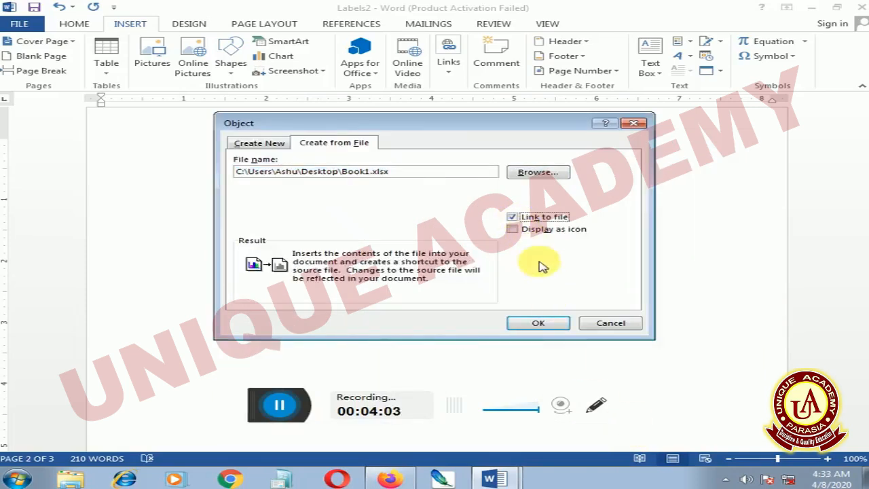
left_click(538, 323)
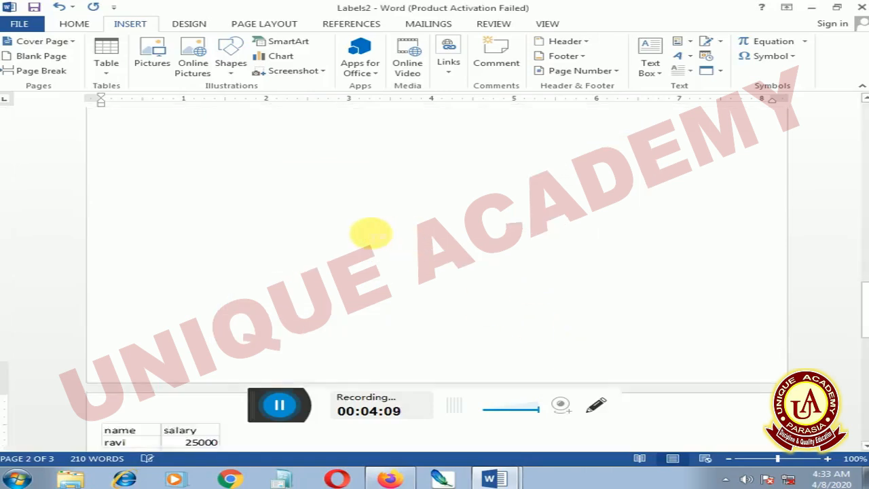
Scroll through Labels2, reopen and cancel the Object dialog, and list the open Word windows
scroll(306, 230, "down", 5)
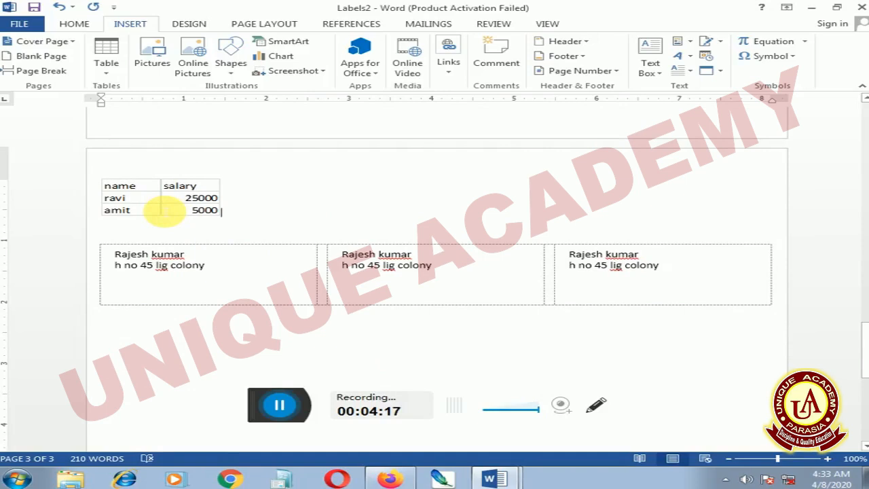
left_click(707, 72)
left_click(343, 146)
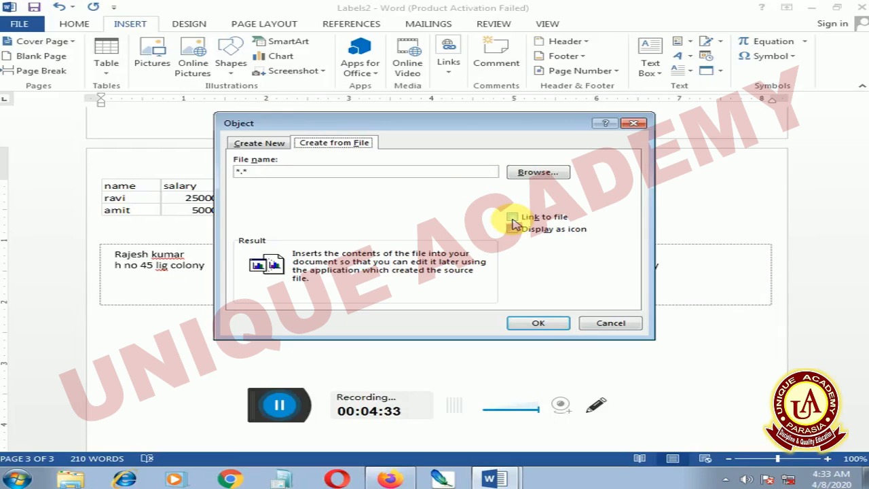
left_click(615, 323)
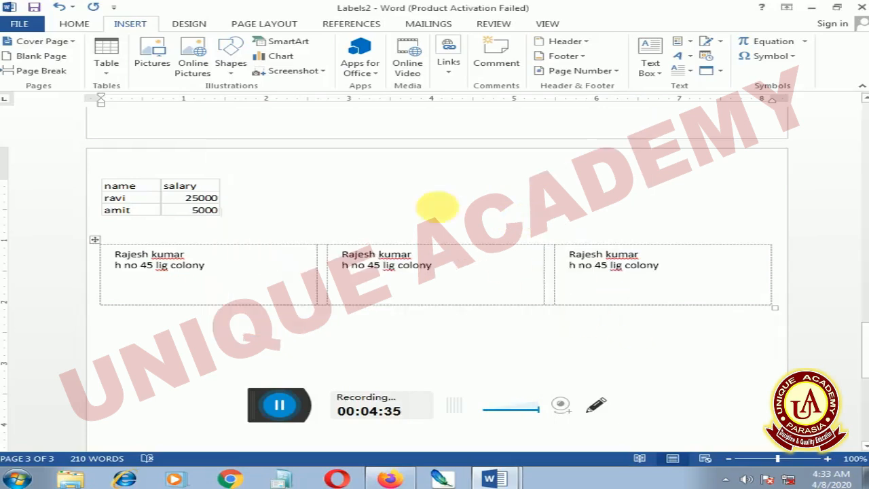
scroll(419, 186, "up", 6)
scroll(419, 187, "down", 8)
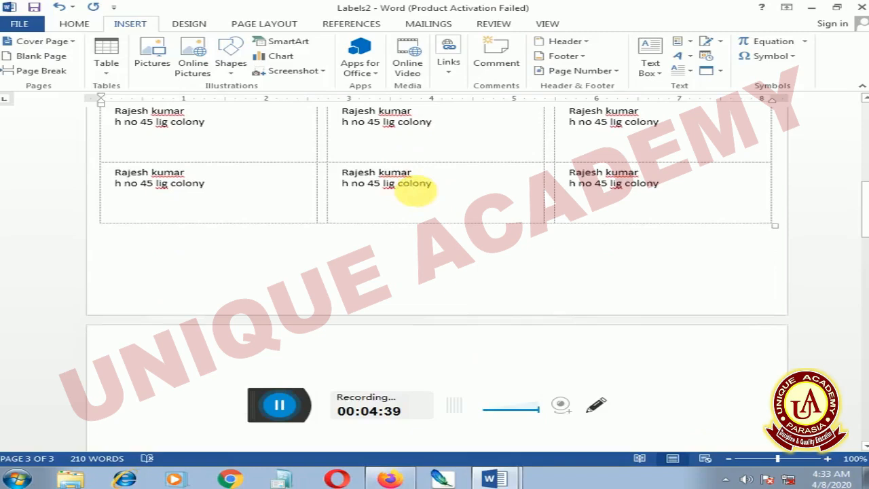
left_click(497, 478)
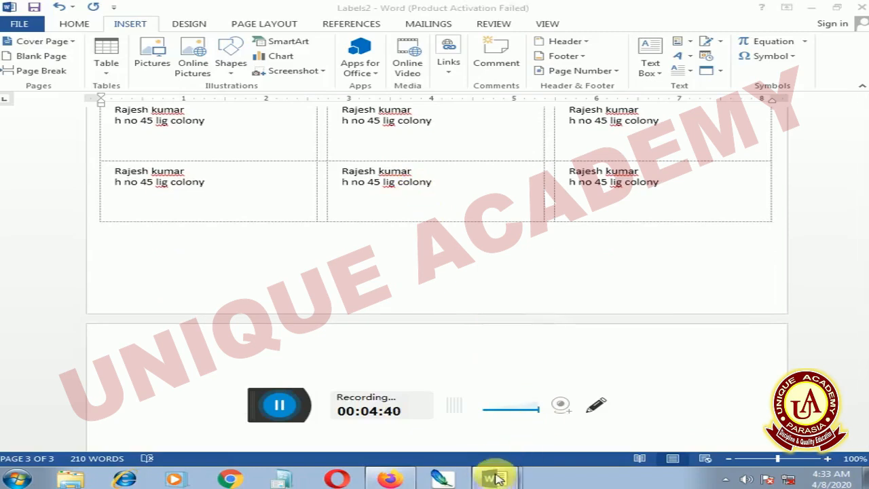
From Document1 create a new blank document and generate sample paragraphs with =rand()
left_click(473, 440)
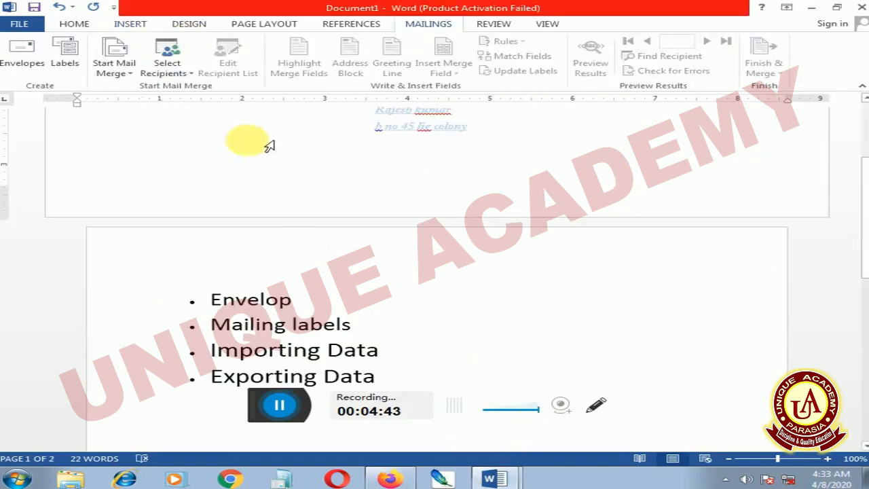
scroll(231, 174, "down", 2)
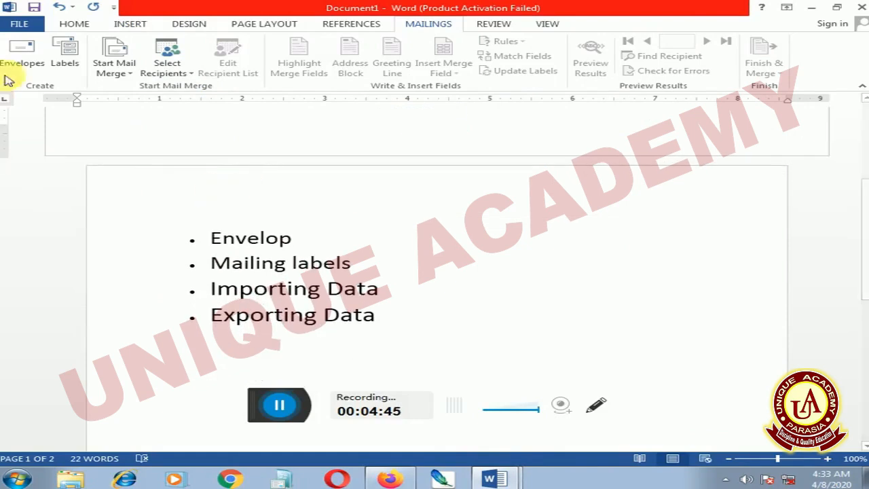
left_click(25, 25)
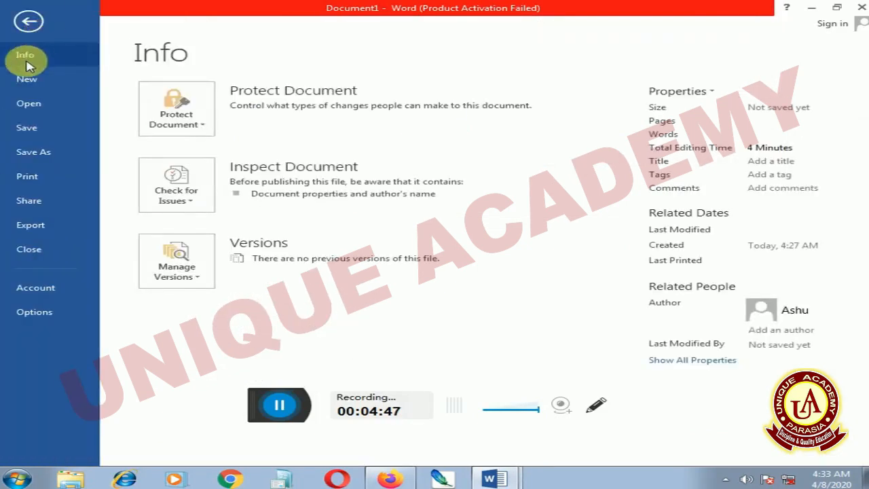
left_click(30, 21)
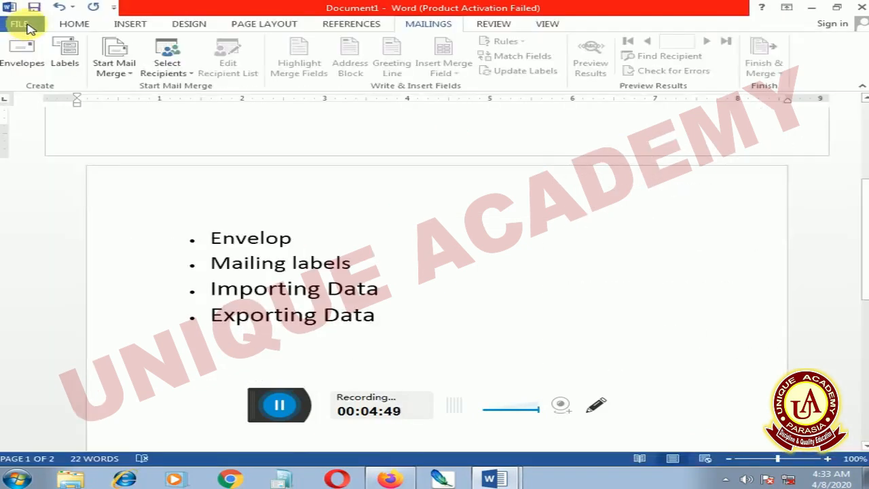
left_click(26, 26)
left_click(34, 78)
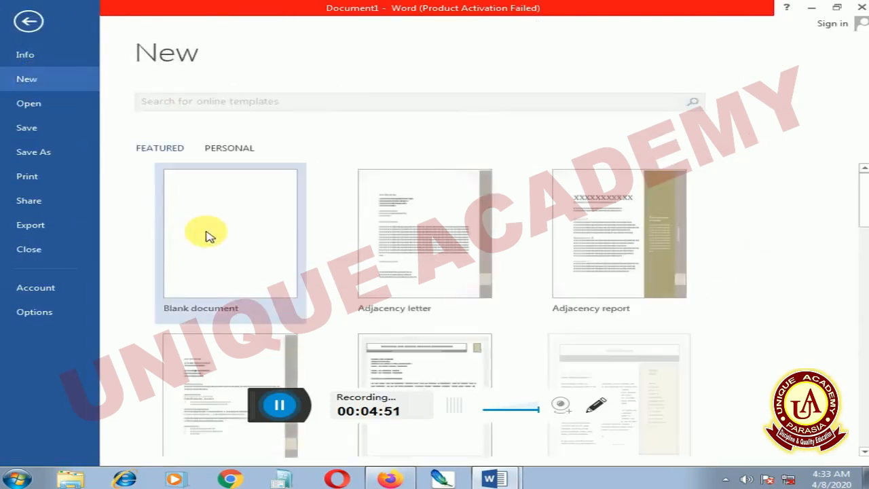
left_click(209, 236)
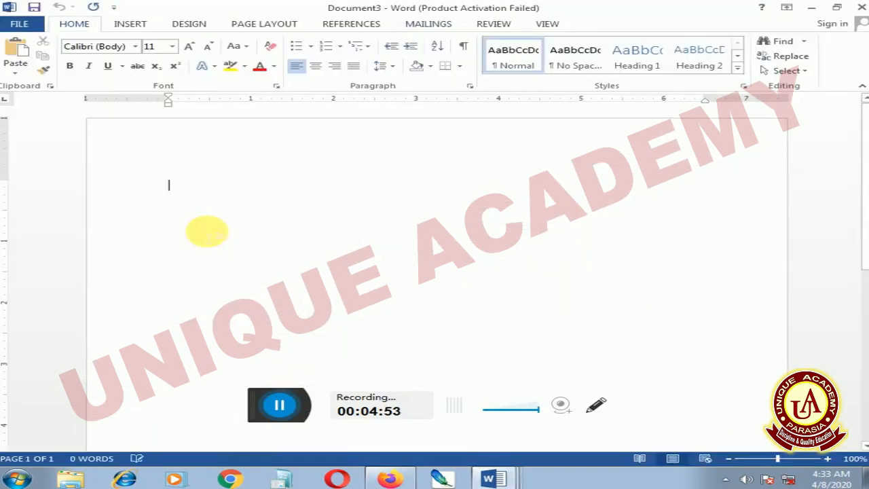
type("=")
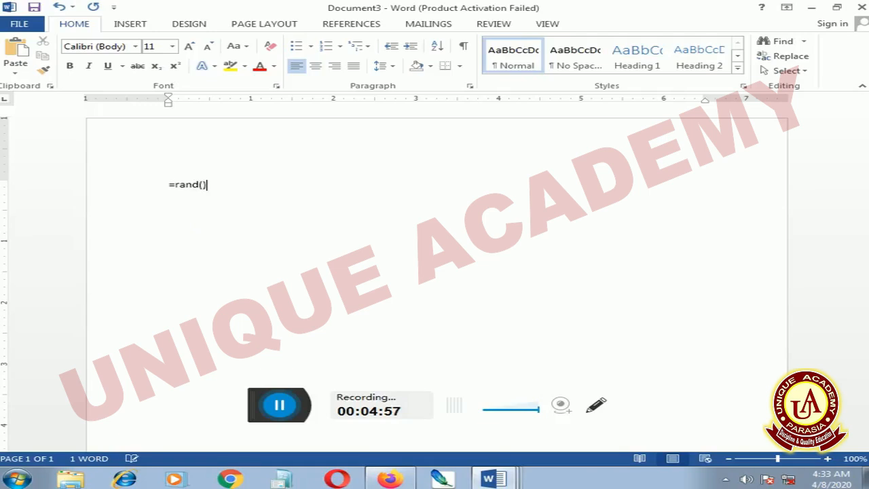
type("rand()")
key("Return")
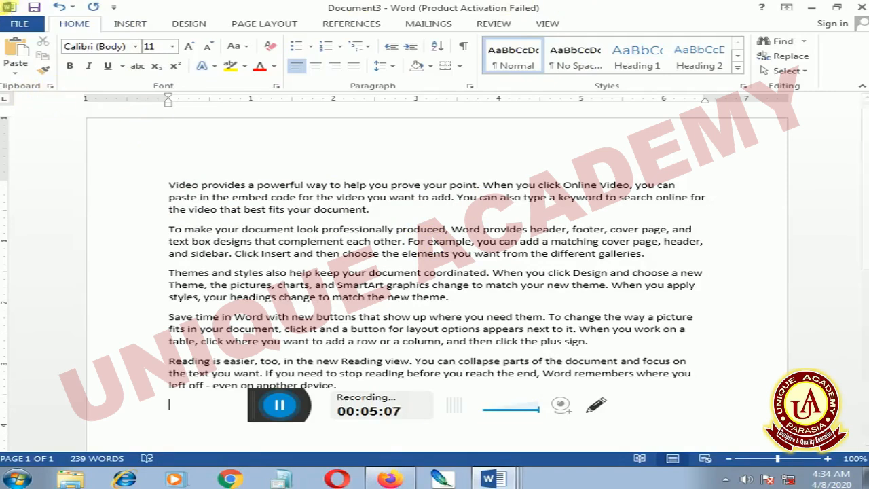
Open the FILE backstage Info page for Document3
left_click(20, 26)
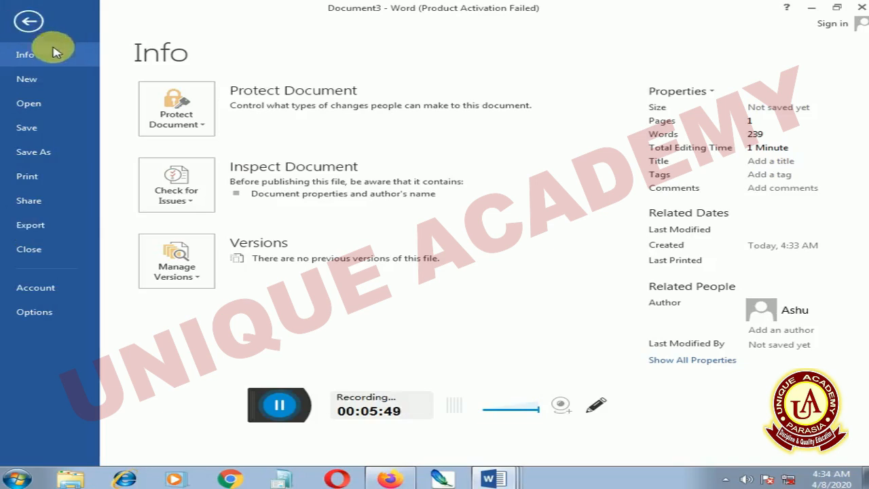
Publish Document3 as a PDF via Export > Create PDF/XPS, opening it in Firefox
left_click(34, 227)
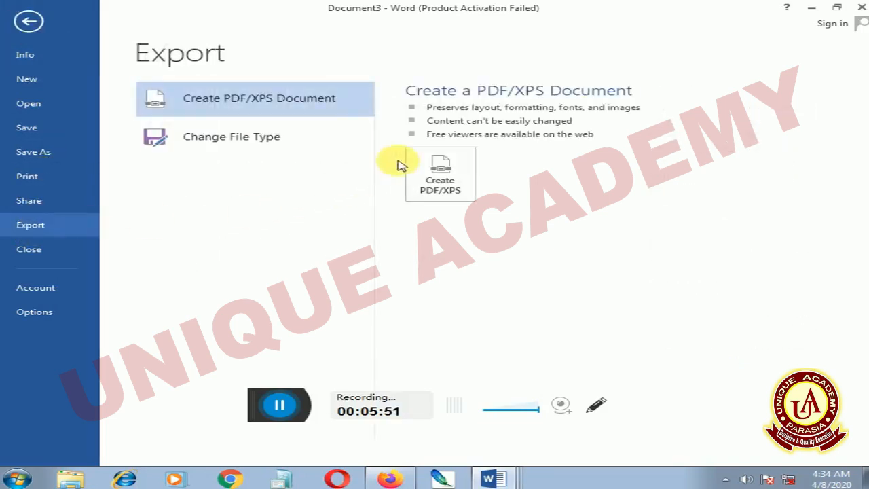
left_click(435, 171)
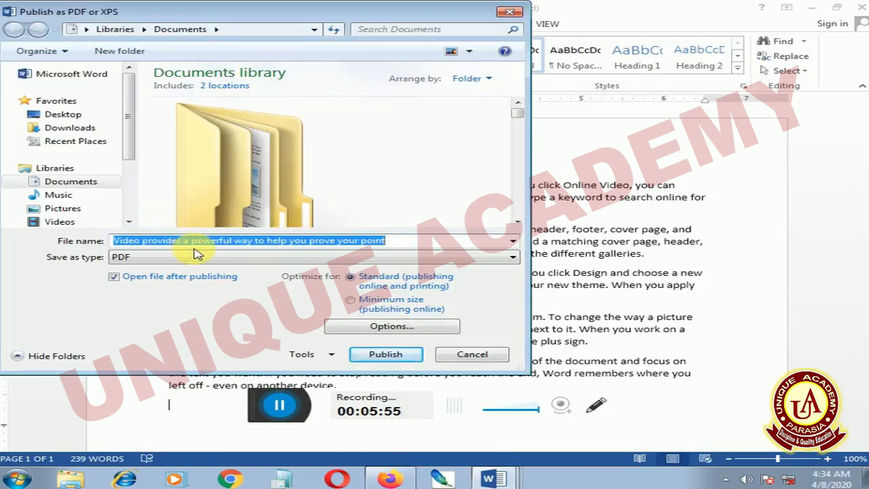
left_click(381, 358)
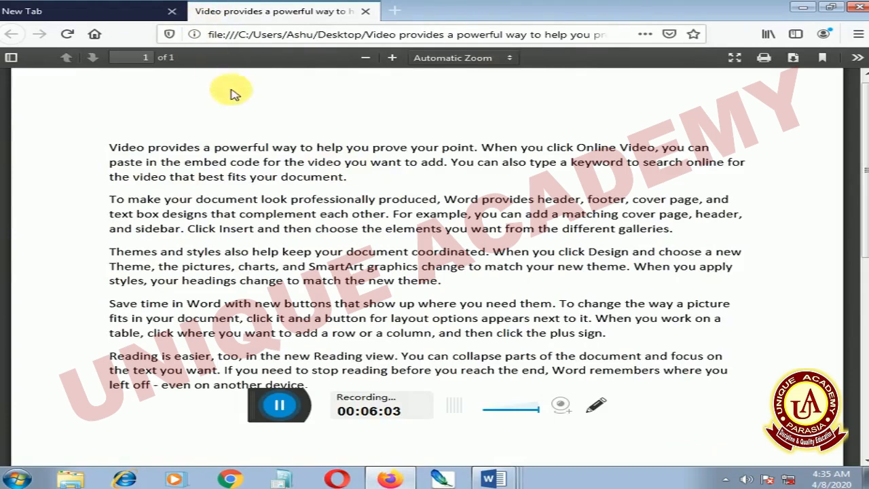
Scroll through the PDF's five sample-text paragraphs, then minimise Firefox
scroll(286, 146, "down", 6)
scroll(287, 146, "up", 6)
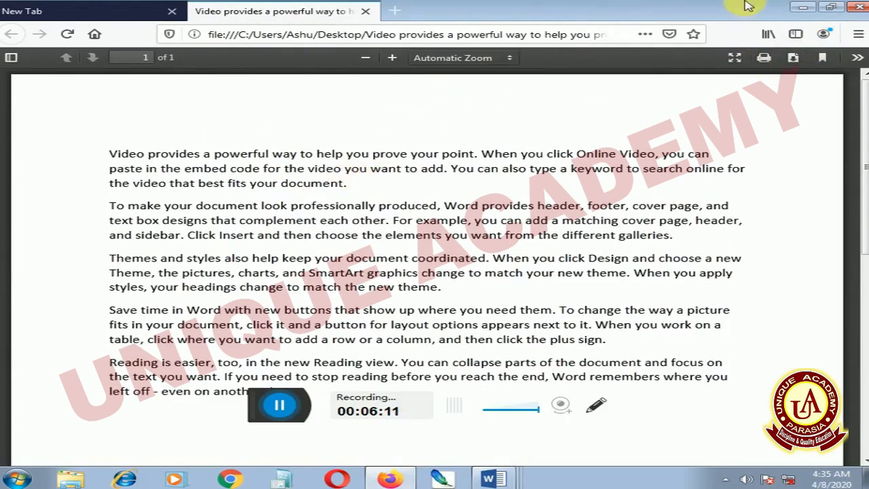
left_click(801, 7)
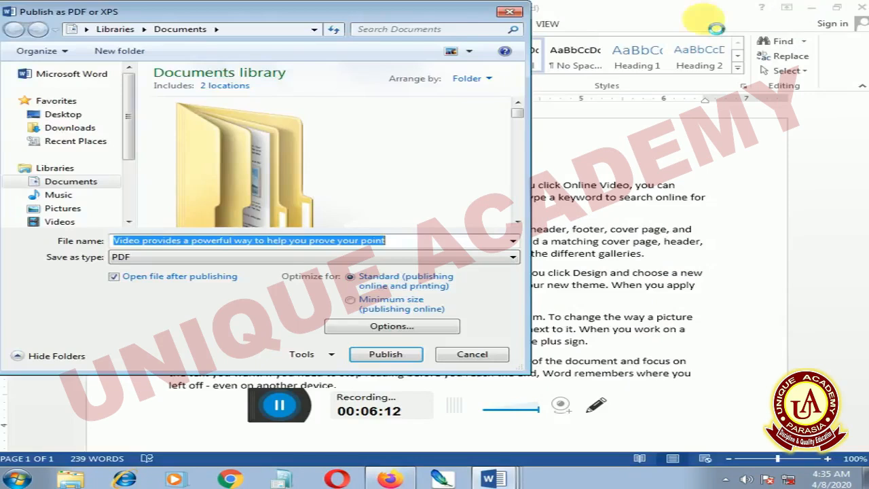
Close the Publish dialog and minimise the sample-text, Document1 and Labels2 windows
left_click(510, 15)
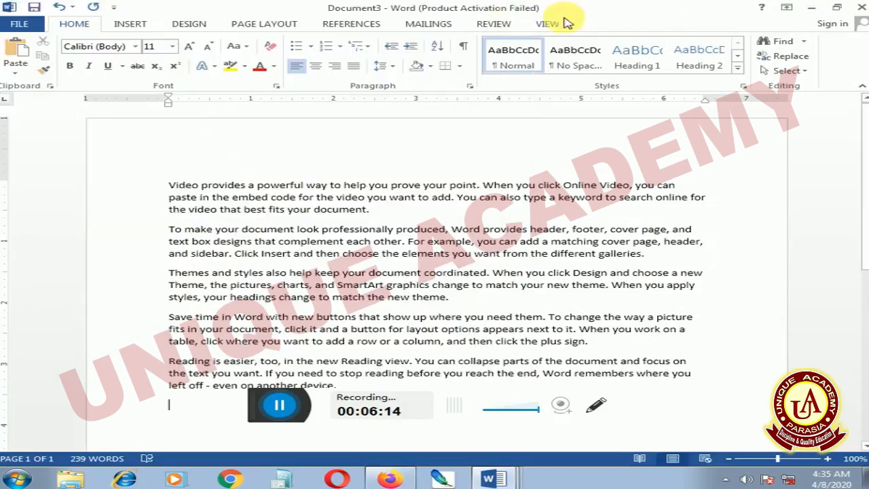
left_click(812, 8)
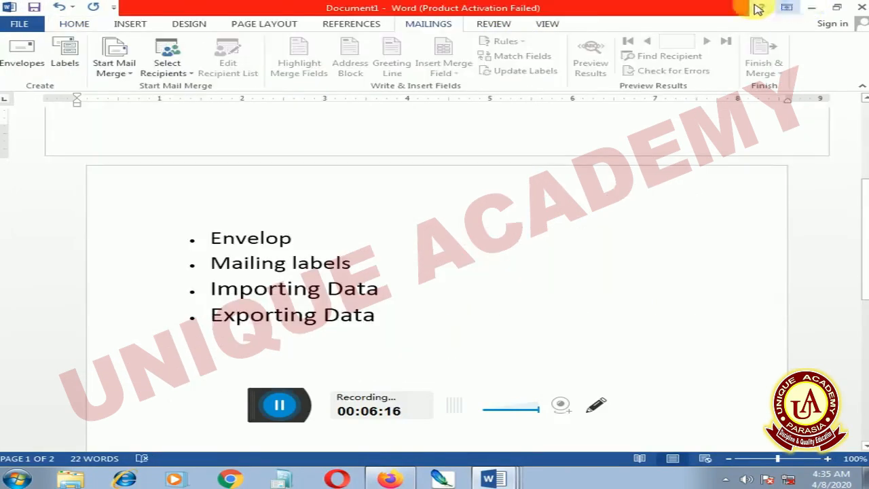
left_click(811, 7)
left_click(811, 8)
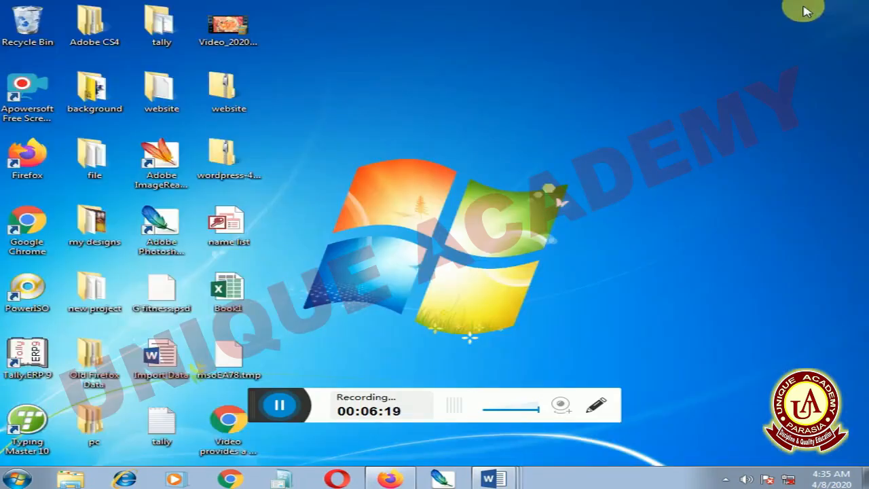
Check the desktop PDF's properties, confirming its 89.7 KB size, then close them
right_click(228, 435)
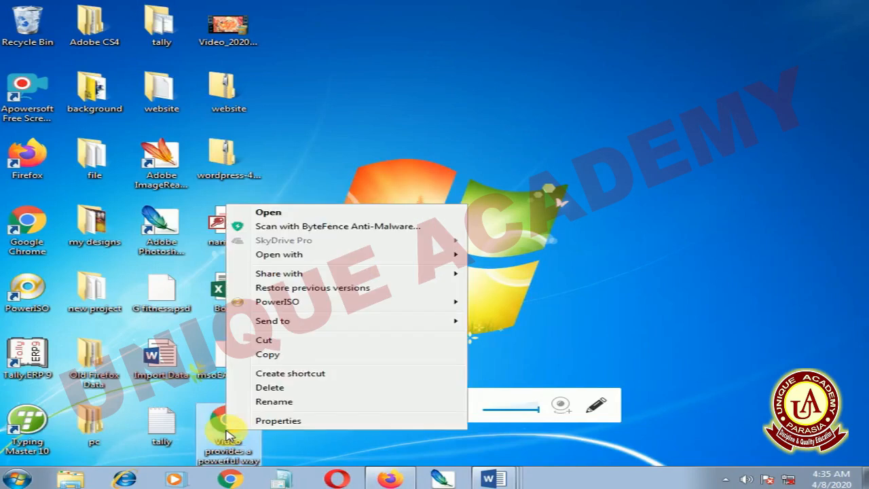
left_click(277, 422)
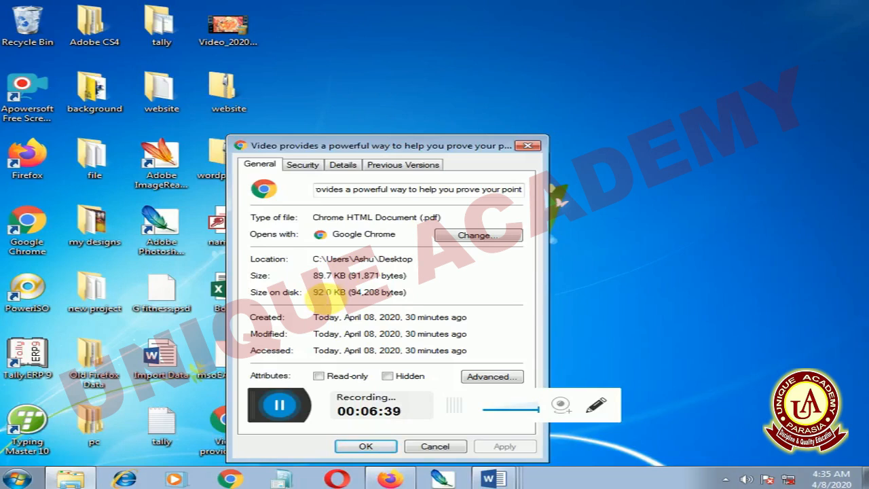
left_click(434, 448)
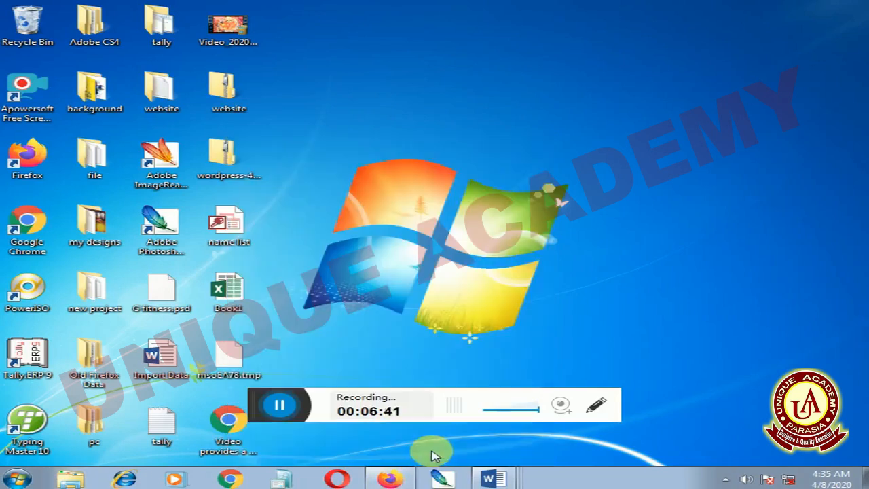